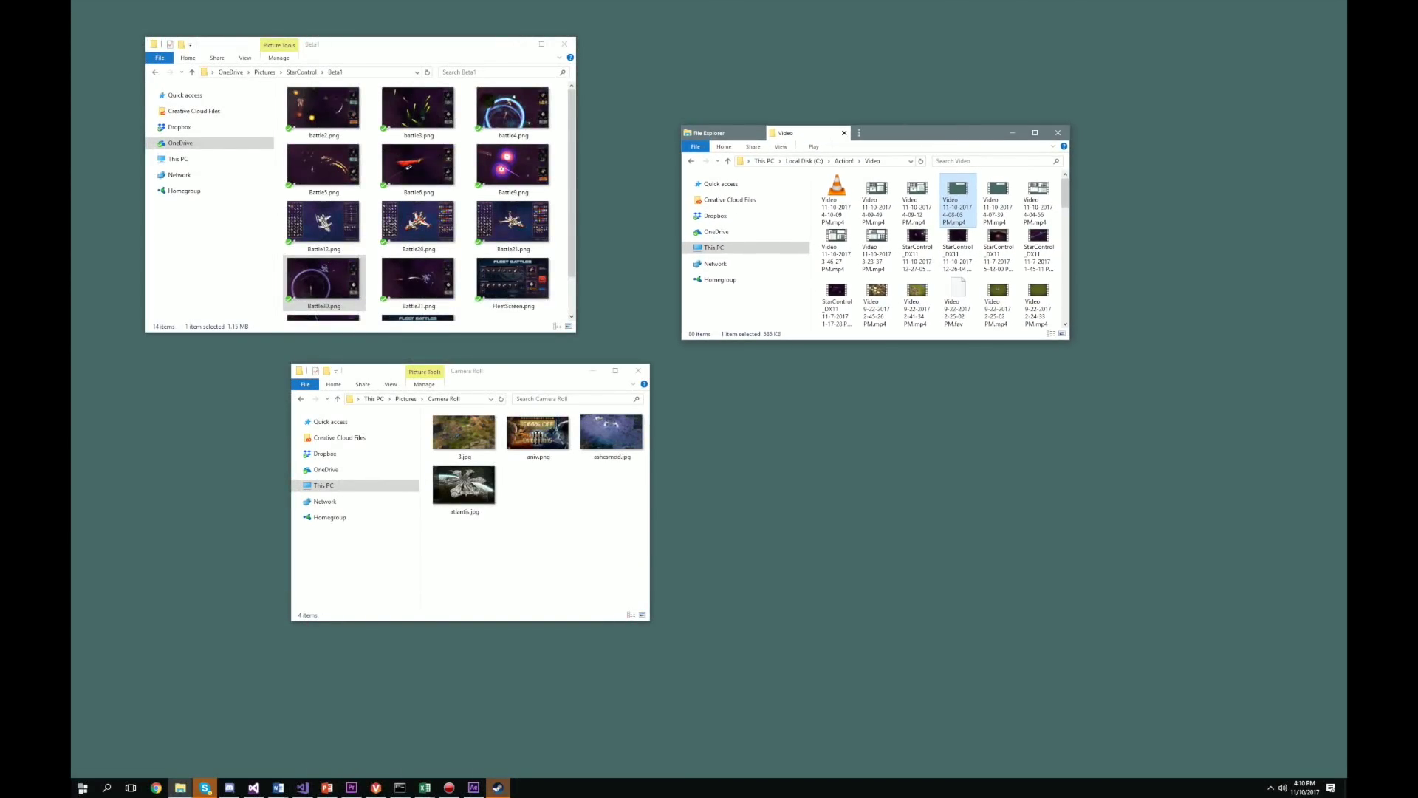
Merge the Camera Roll Explorer window into Video, then add Beta1 as a tab
left_click_drag(588, 370, 911, 141)
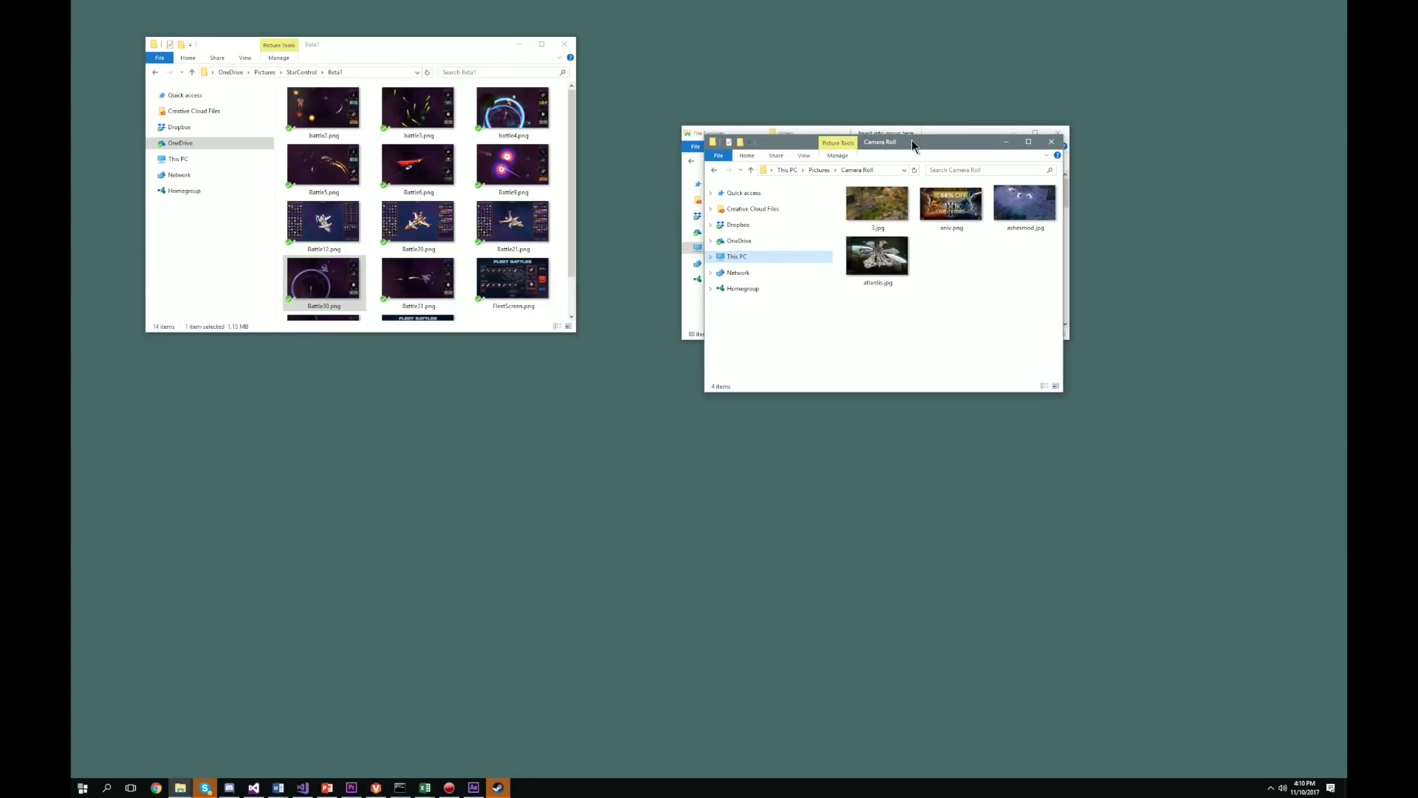
left_click_drag(333, 45, 843, 132)
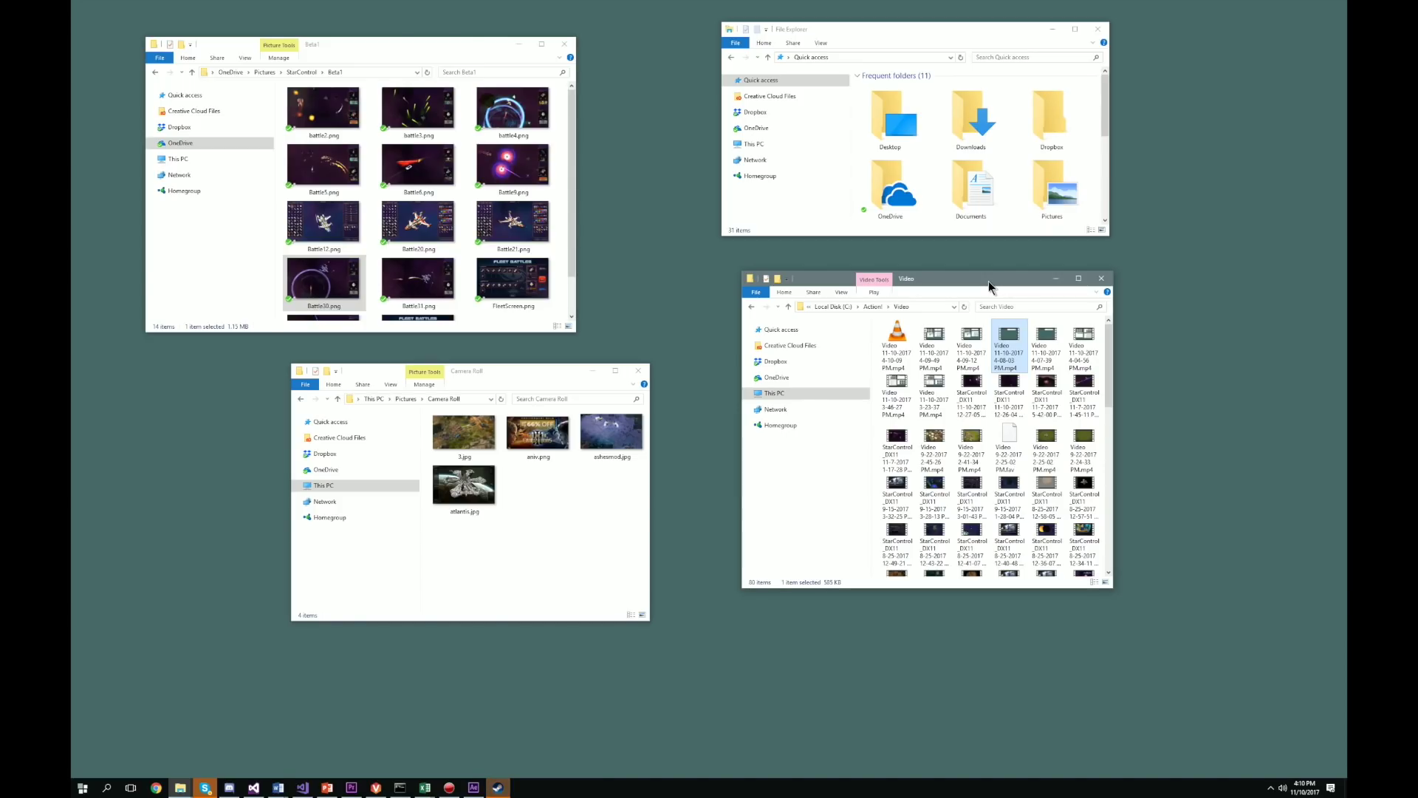
Merge the Video, Camera Roll and Beta1 windows into the Quick access window
mouse_move(989, 281)
left_mouse_down()
mouse_move(985, 37)
mouse_move(945, 141)
left_mouse_up()
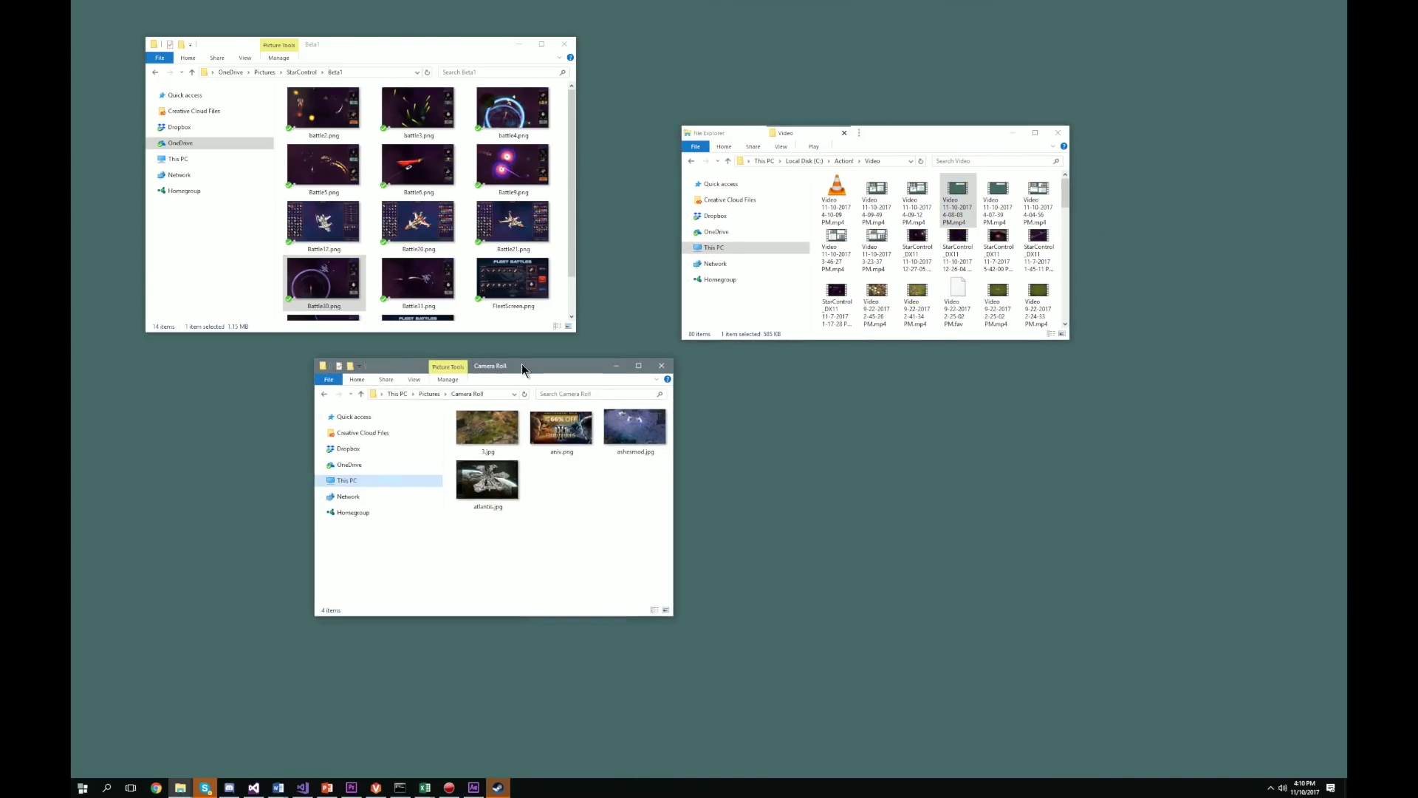
left_click_drag(514, 369, 912, 140)
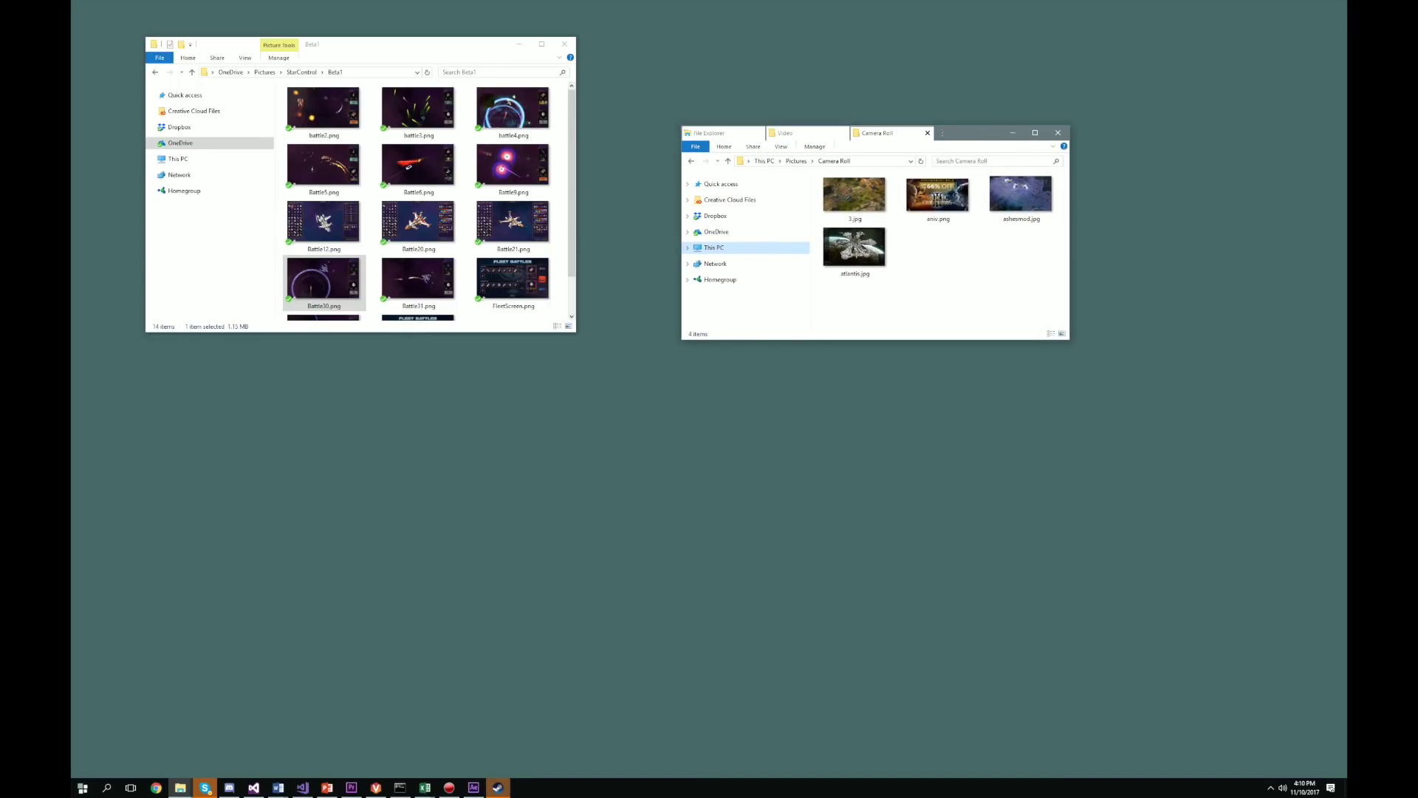
left_click_drag(366, 44, 842, 134)
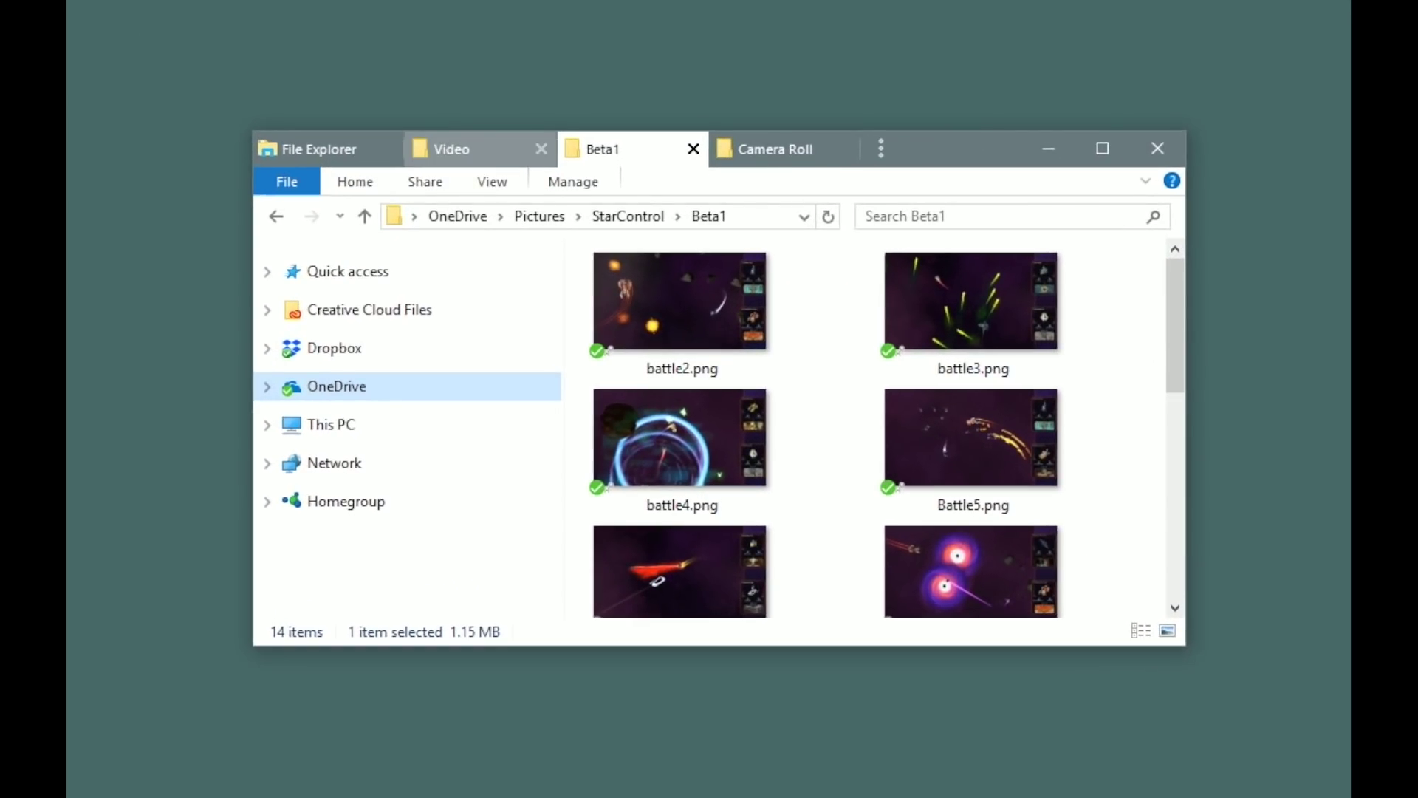
Show the Video folder tab, then cycle through the grouped folders with Ctrl+Tab
left_click(764, 133)
key("ctrl+Tab")
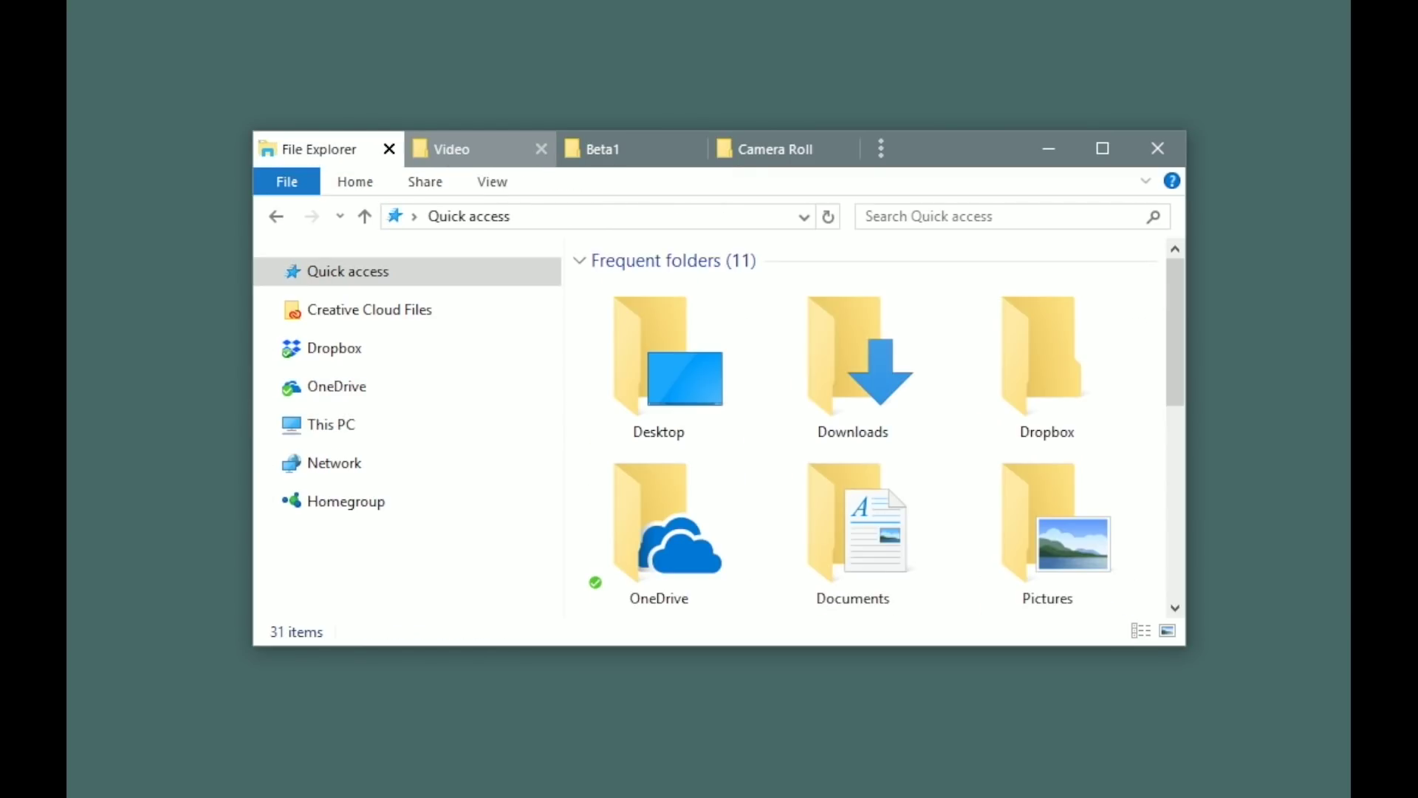
key("ctrl+Tab")
key("ctrl+Tab")
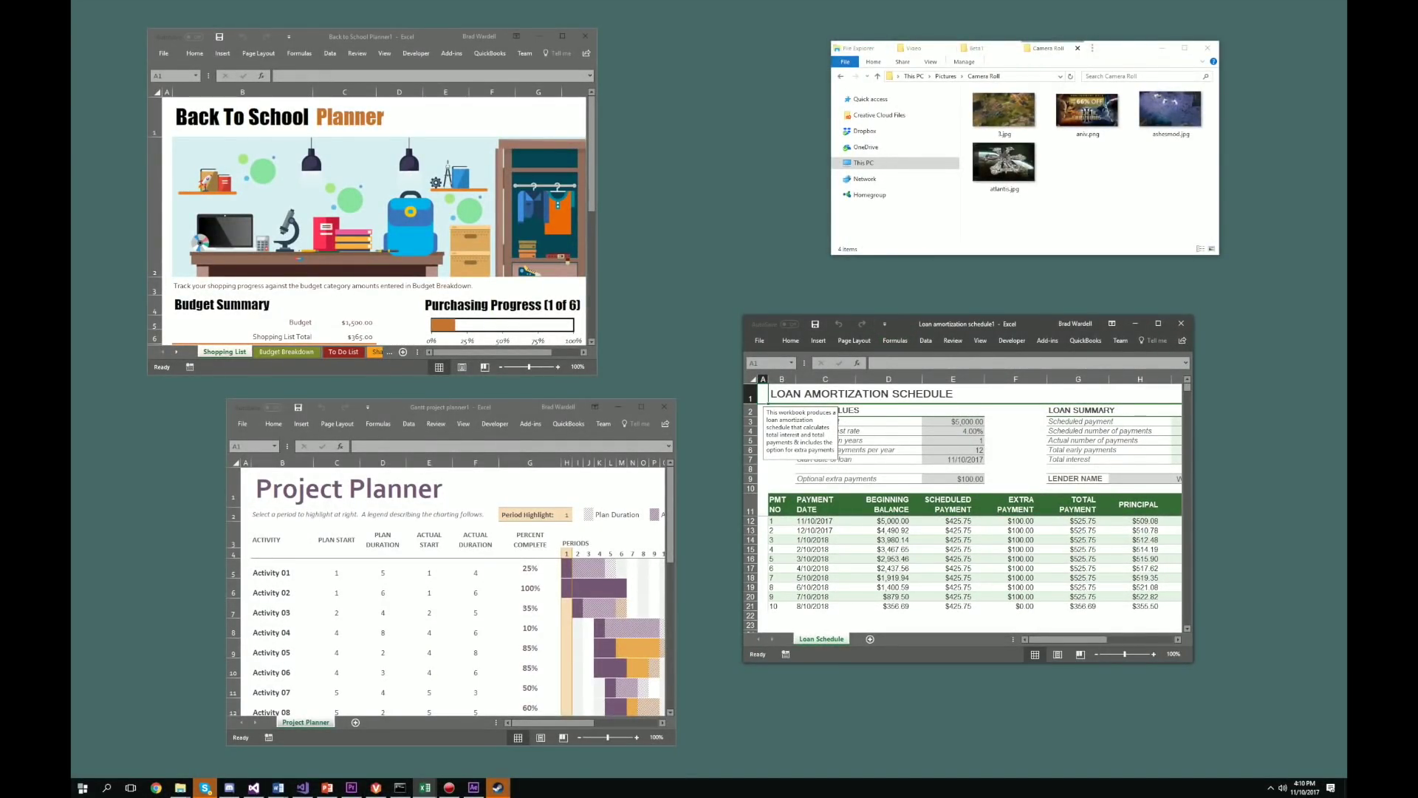
Move the Loan amortization workbook onto the Project Planner workbook to group them
left_click_drag(904, 331, 562, 418)
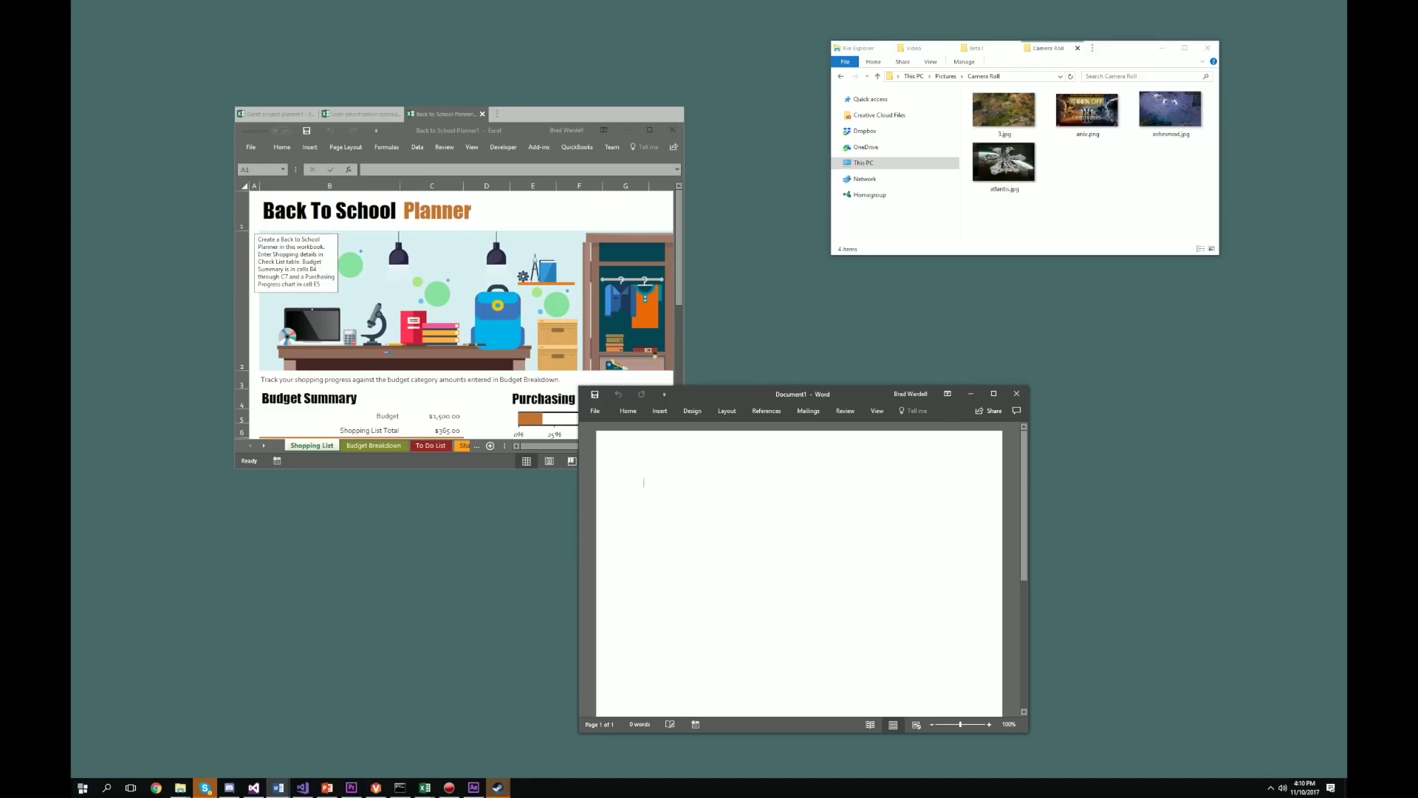
Add the Word document to the Excel group, then view Back to School Planner and Gantt project planner
left_click_drag(798, 393, 577, 116)
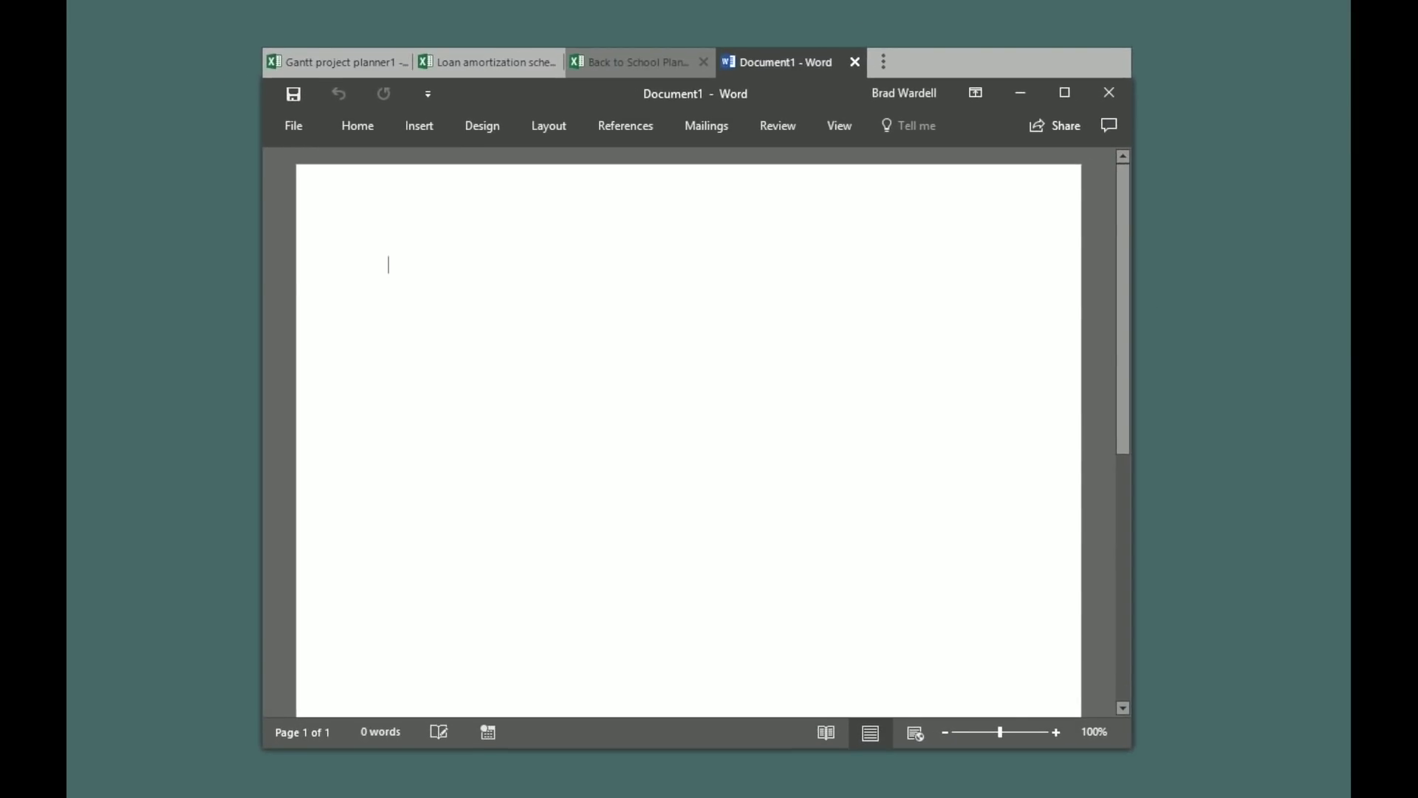
left_click(432, 103)
left_click(266, 103)
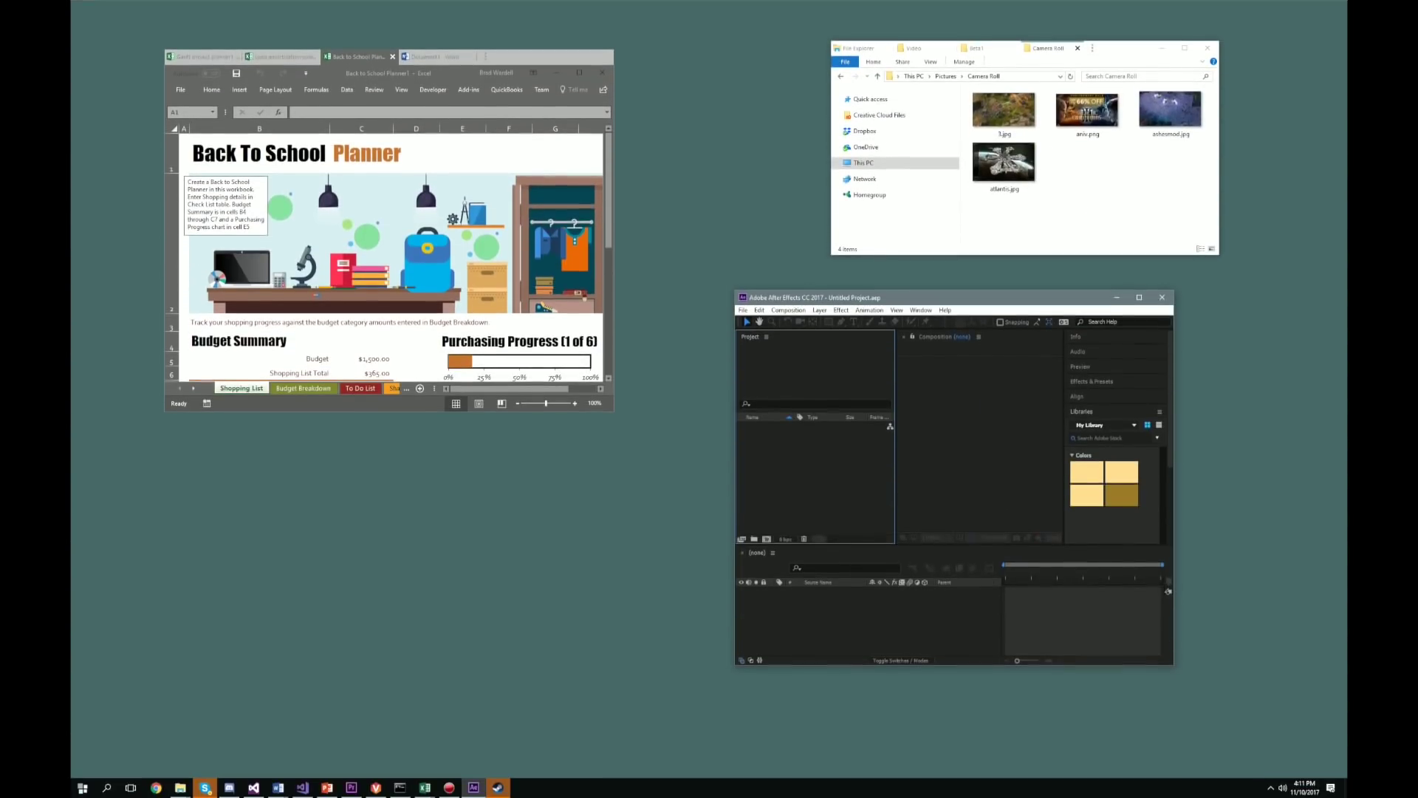
Position the Premiere Pro window and merge it into the After Effects window
mouse_move(1274, 302)
left_mouse_down()
mouse_move(615, 351)
mouse_move(595, 376)
left_mouse_up()
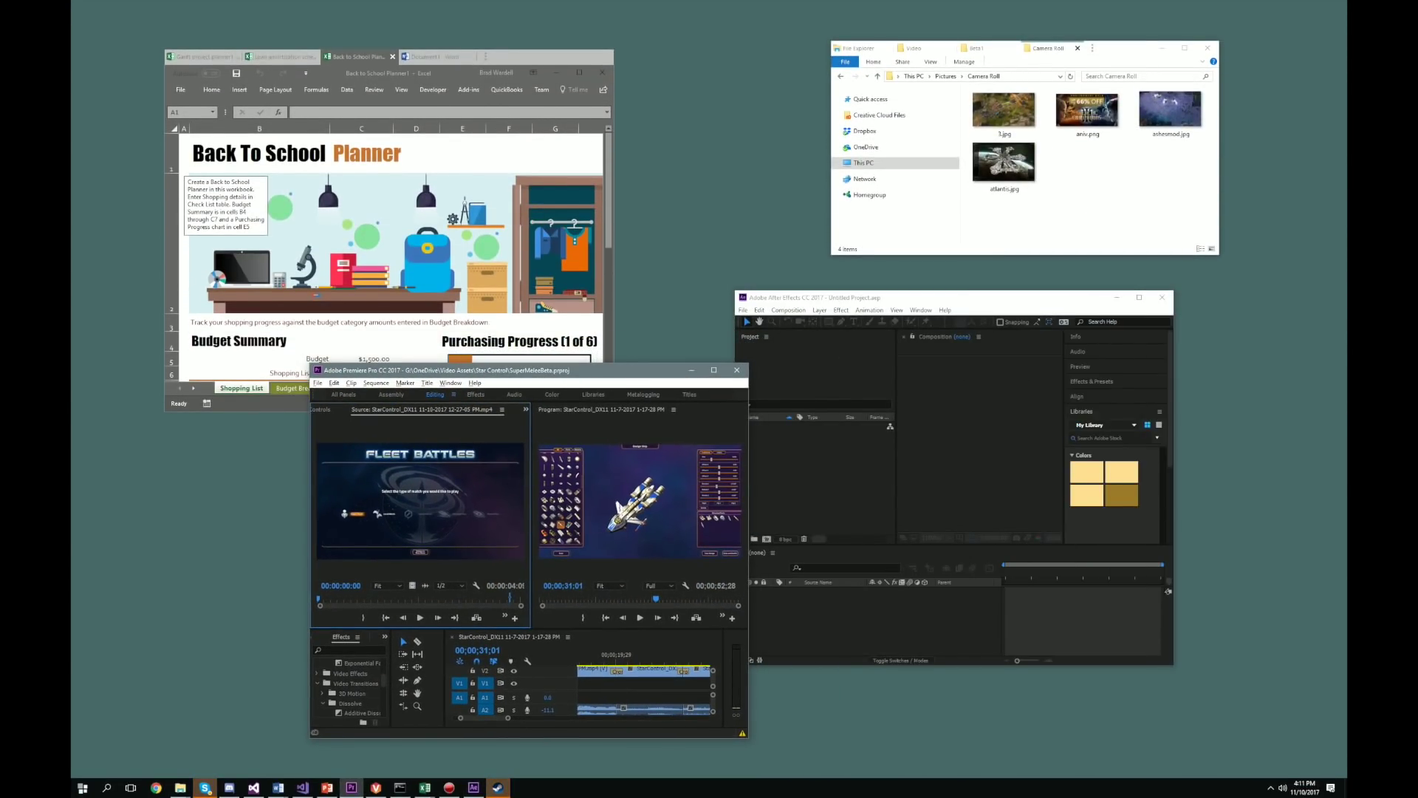
left_click_drag(377, 57, 347, 32)
left_click_drag(521, 369, 864, 297)
Move the grouped Adobe window to the lower right, switching between Premiere and After Effects with Ctrl+Tab
left_click_drag(987, 304, 787, 246)
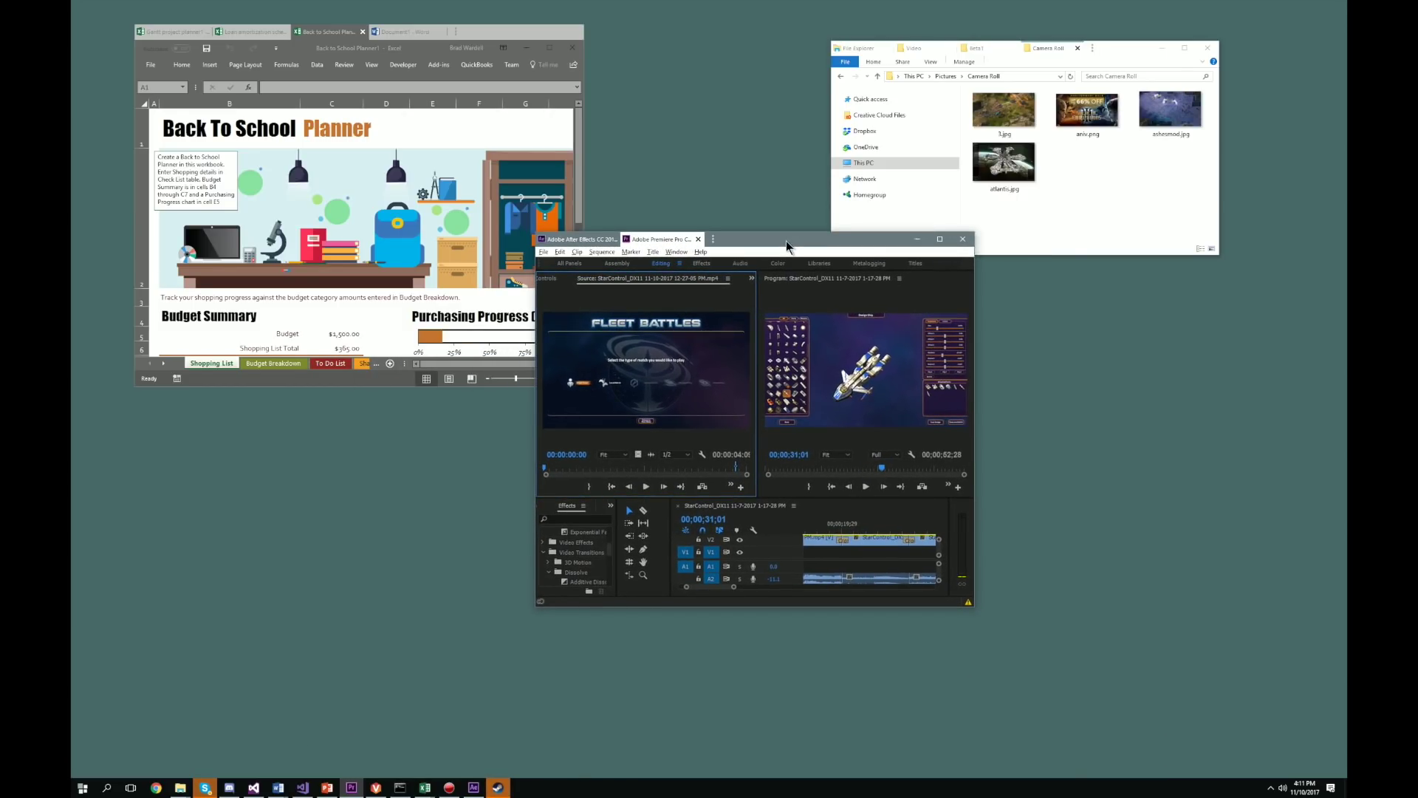
key("ctrl+Tab")
key("ctrl+Tab")
key("ctrl+Tab")
left_click_drag(659, 240, 919, 324)
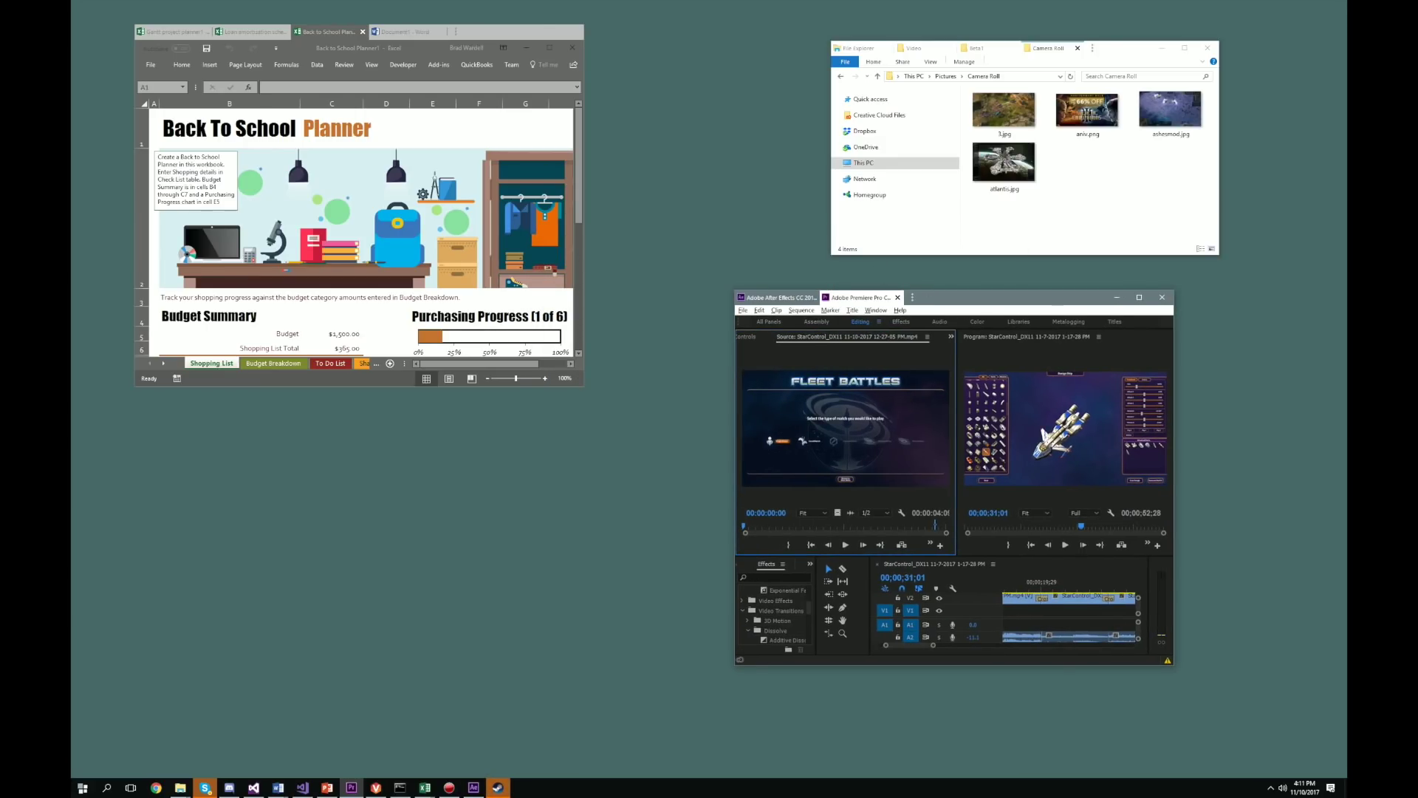